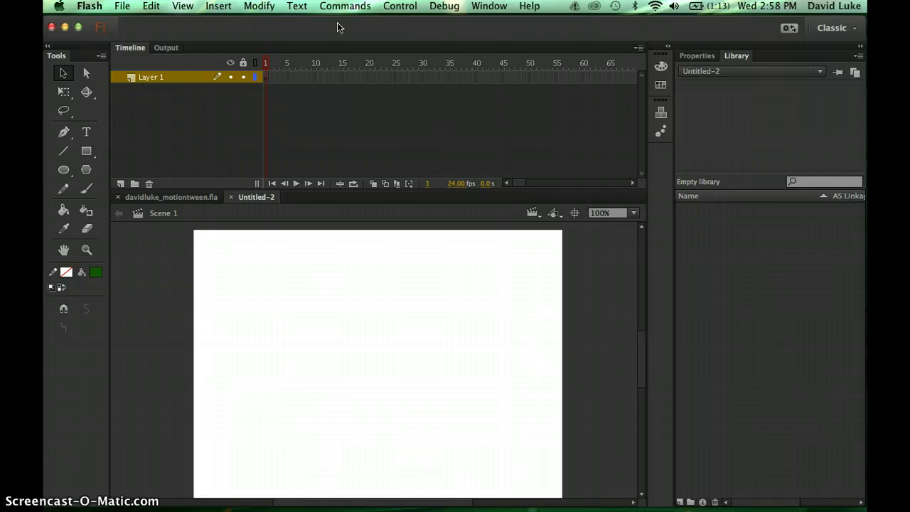
# Draw a dark green filled circle with no outline near the stage's lower-left corner in frame 1.
pyautogui.click(64, 170)
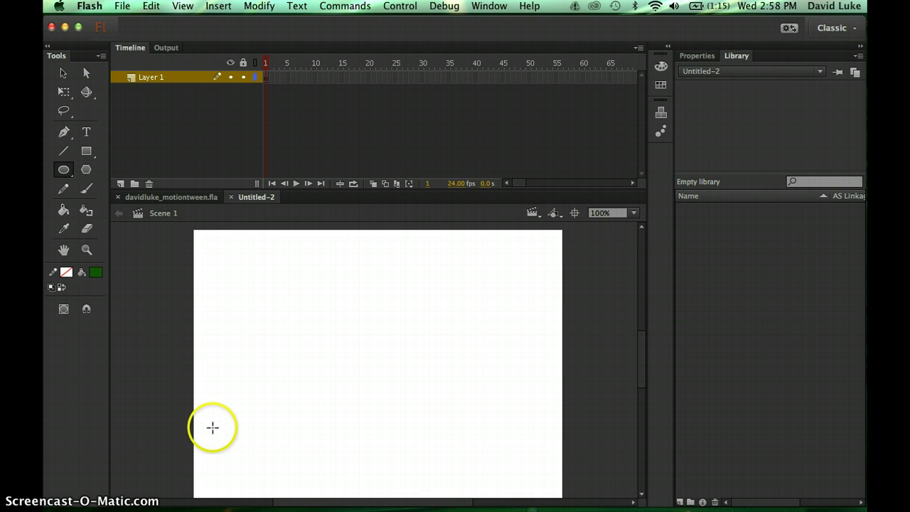
pyautogui.moveTo(211, 427); pyautogui.dragTo(274, 473)
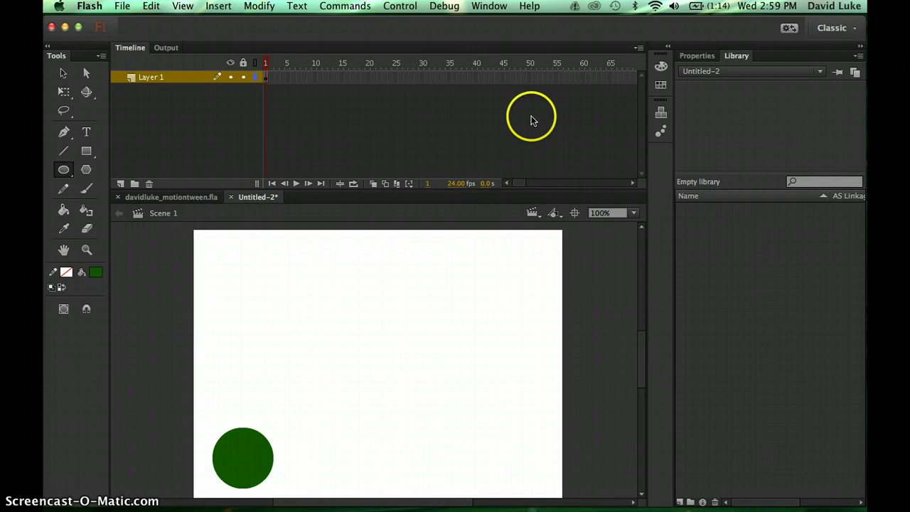
# Insert a blank keyframe at frame 60 of Layer 1.
pyautogui.click(581, 77)
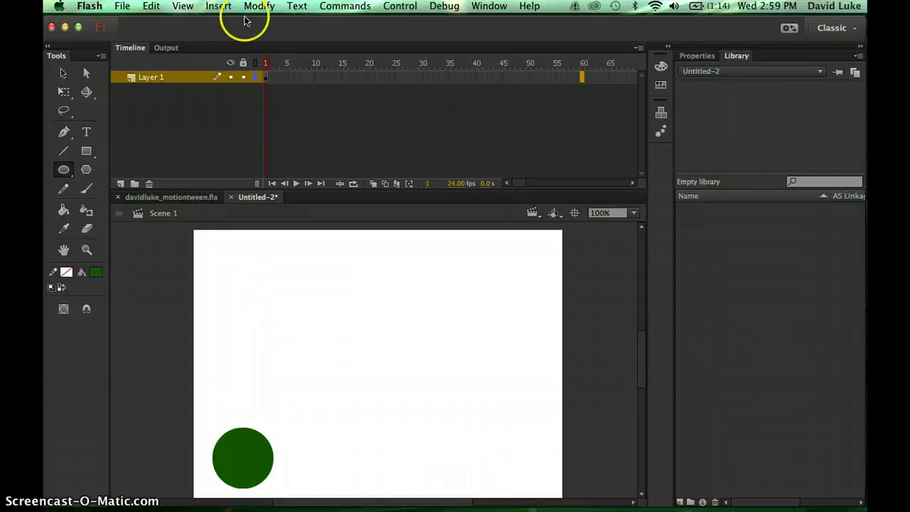
pyautogui.click(225, 7)
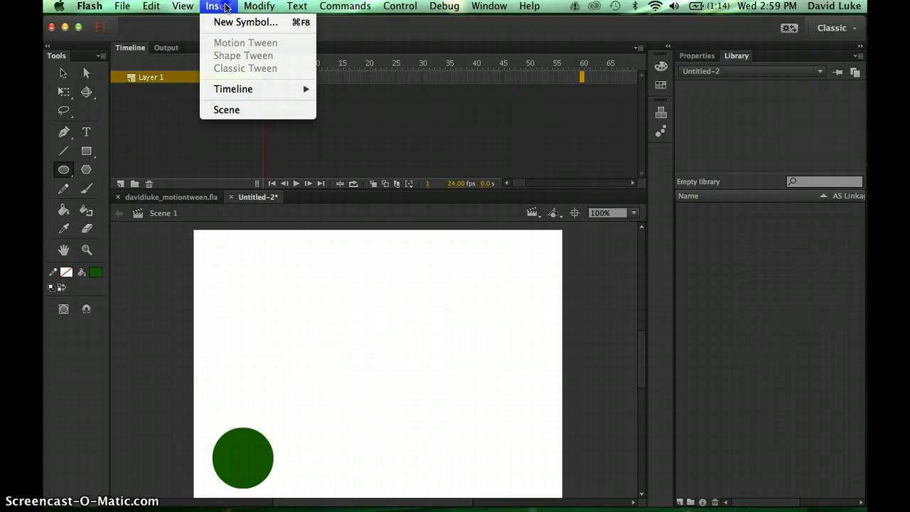
pyautogui.moveTo(232, 87)
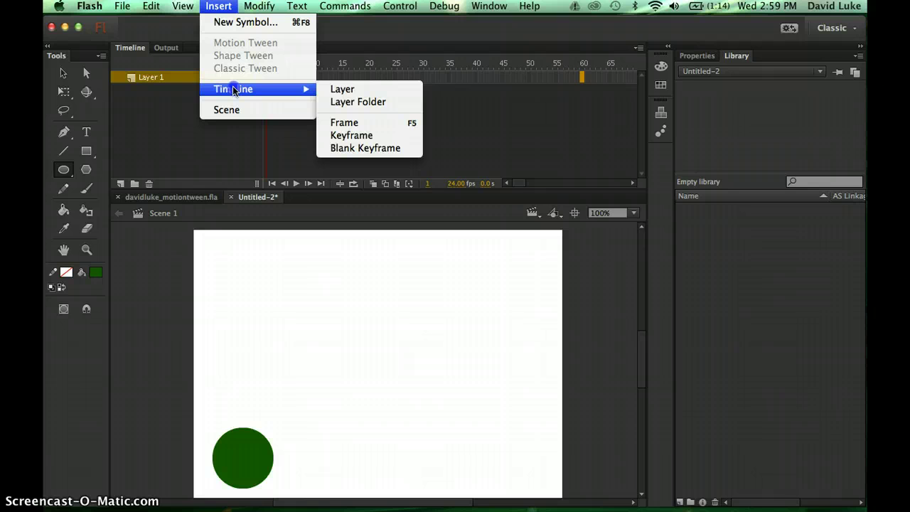
pyautogui.click(380, 147)
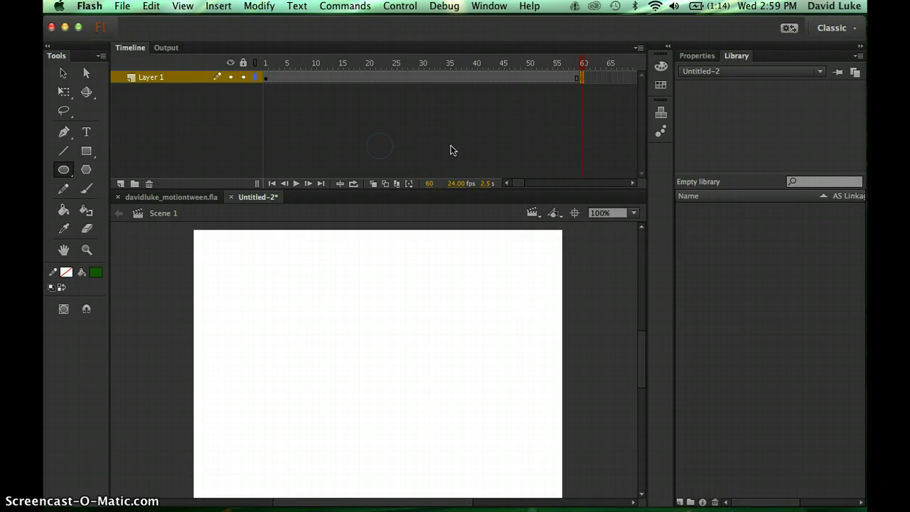
# Examine the frames of Layer 1 from frame 1 to frame 60, comparing the circle's span with the blank keyframe.
pyautogui.click(535, 138)
pyautogui.click(325, 73)
pyautogui.click(273, 81)
pyautogui.click(268, 80)
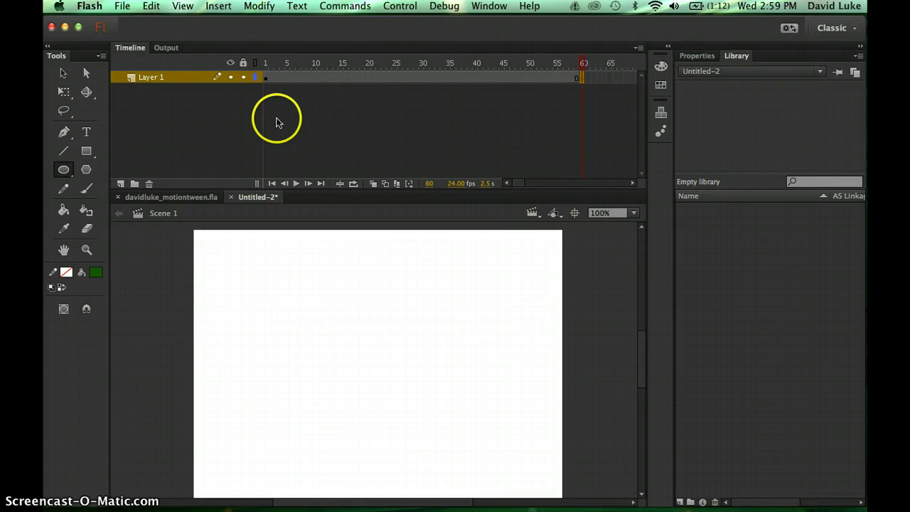
pyautogui.click(264, 78)
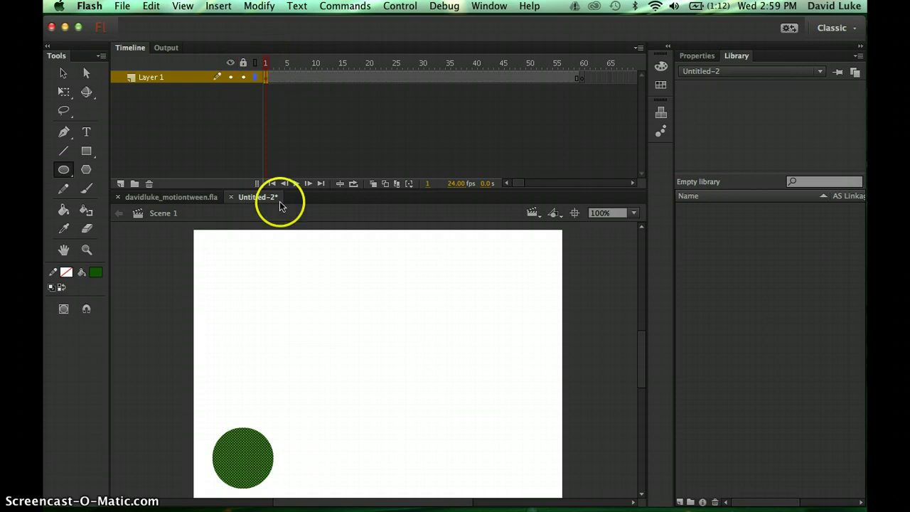
pyautogui.click(265, 63)
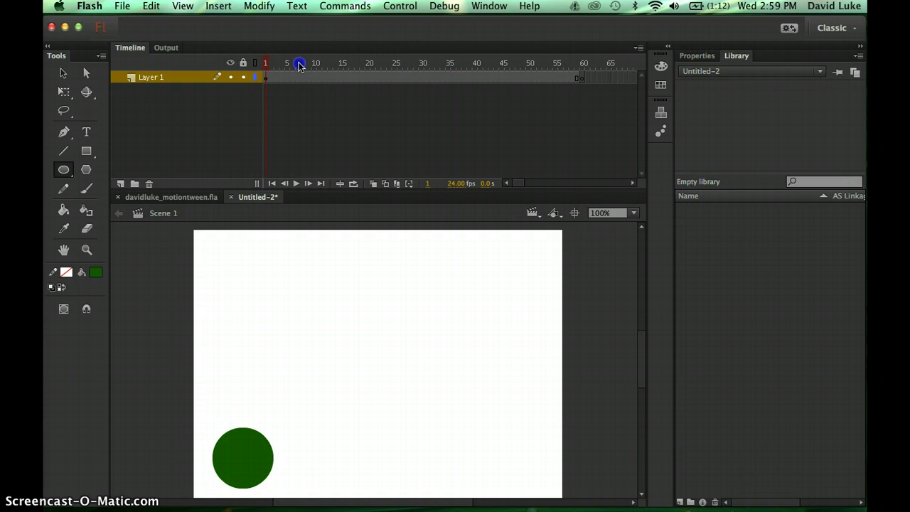
pyautogui.moveTo(299, 66); pyautogui.dragTo(577, 81)
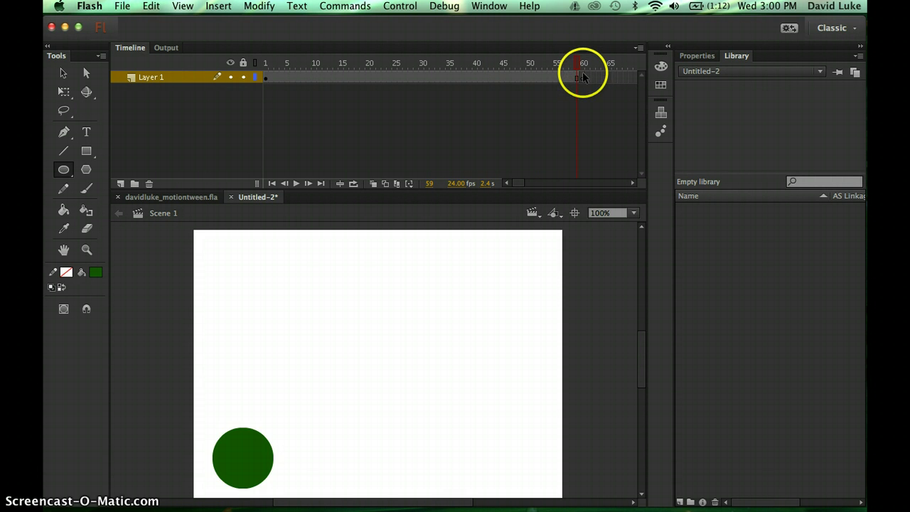
pyautogui.click(582, 76)
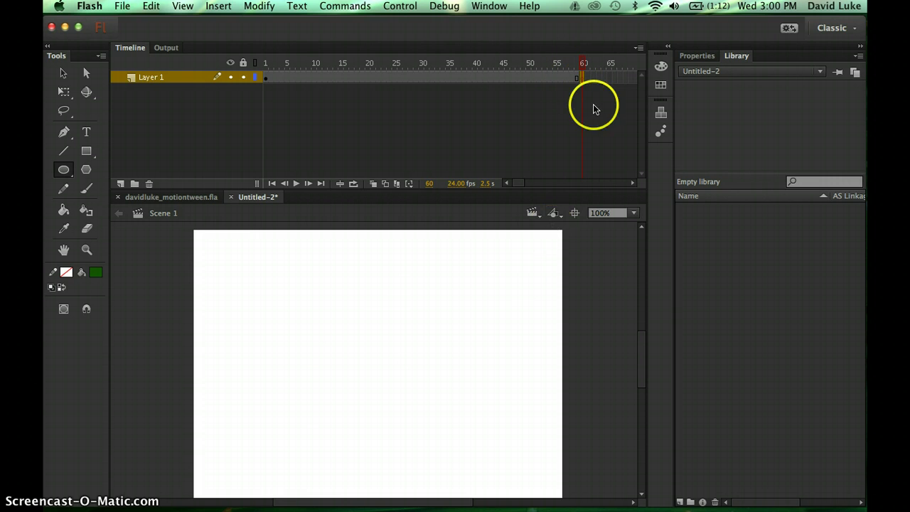
pyautogui.moveTo(583, 66); pyautogui.dragTo(277, 79)
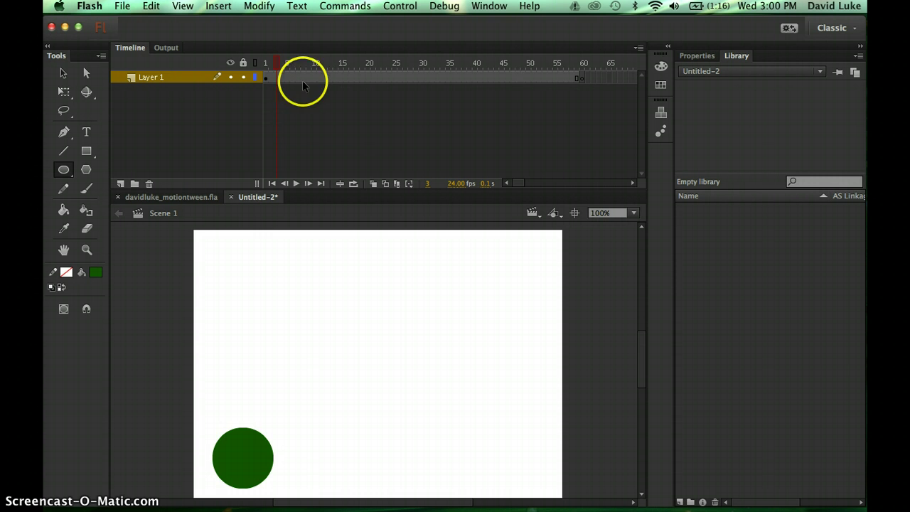
pyautogui.click(581, 77)
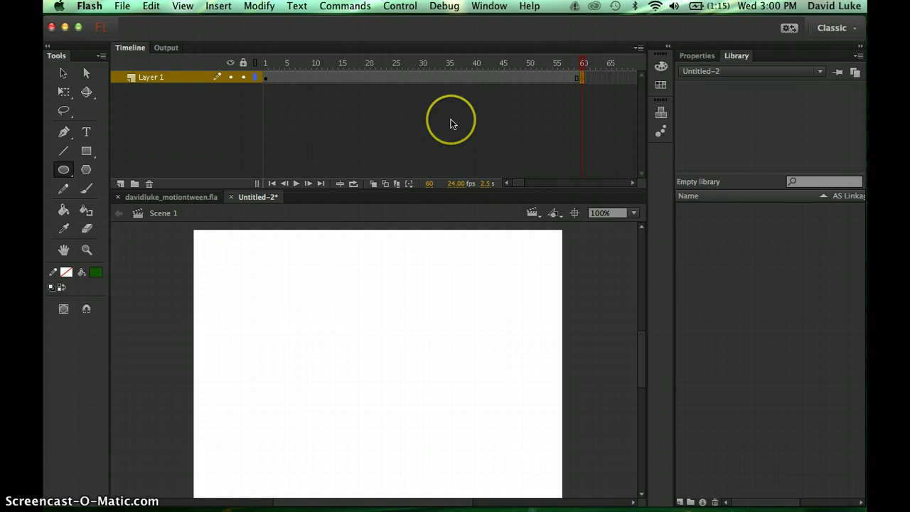
pyautogui.click(434, 76)
pyautogui.moveTo(431, 62); pyautogui.dragTo(511, 75)
pyautogui.click(580, 75)
pyautogui.click(518, 71)
pyautogui.click(587, 77)
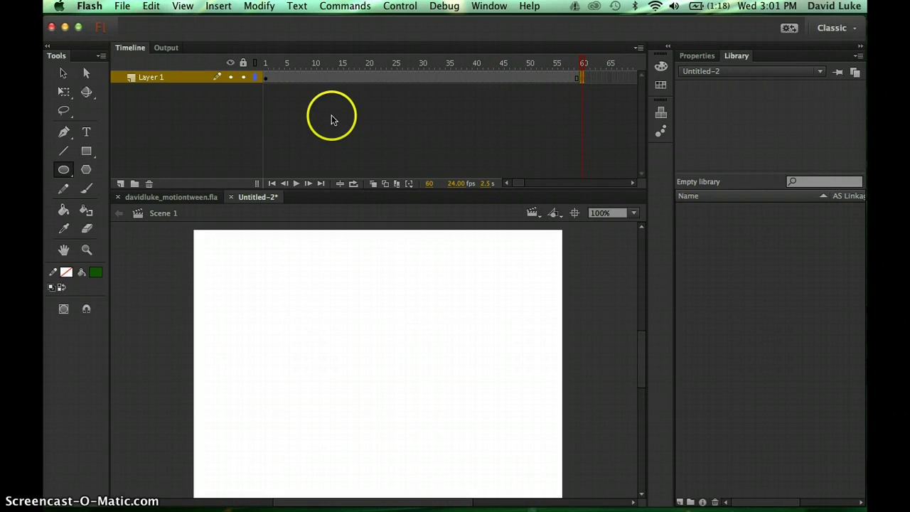
pyautogui.click(267, 80)
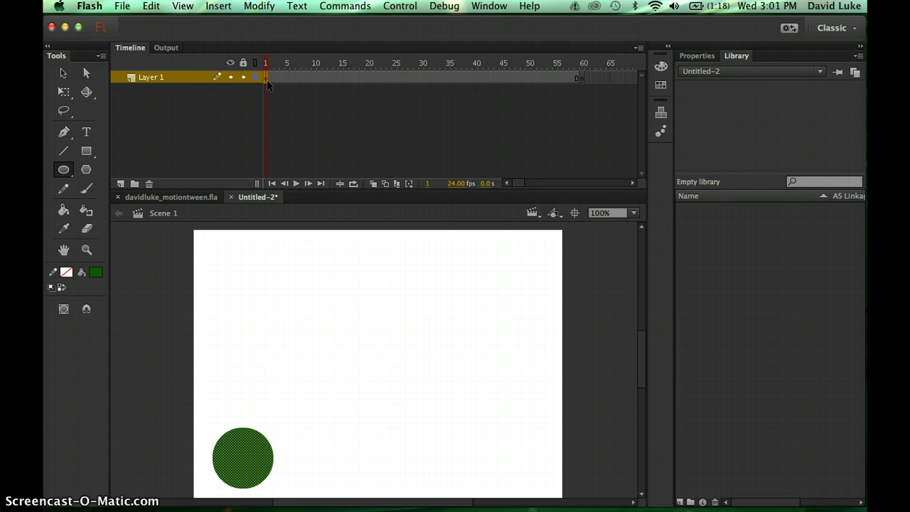
pyautogui.click(395, 78)
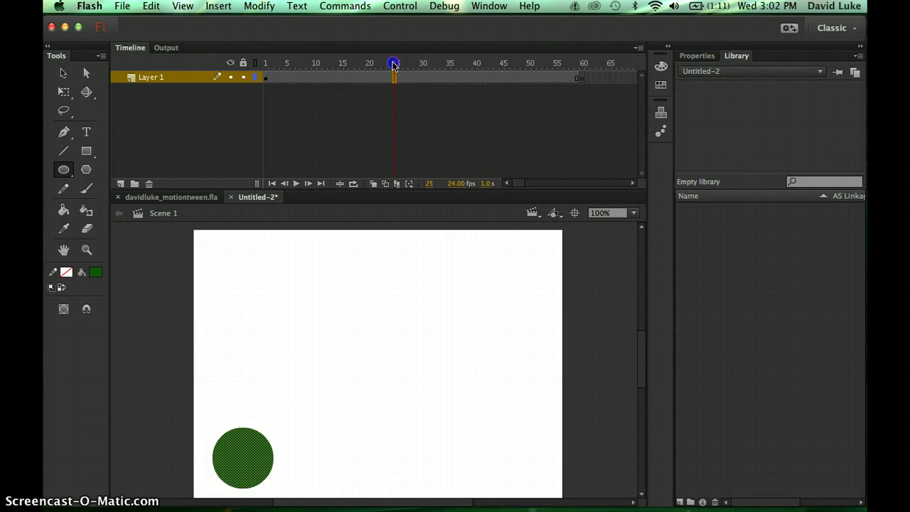
pyautogui.moveTo(393, 64); pyautogui.dragTo(580, 64)
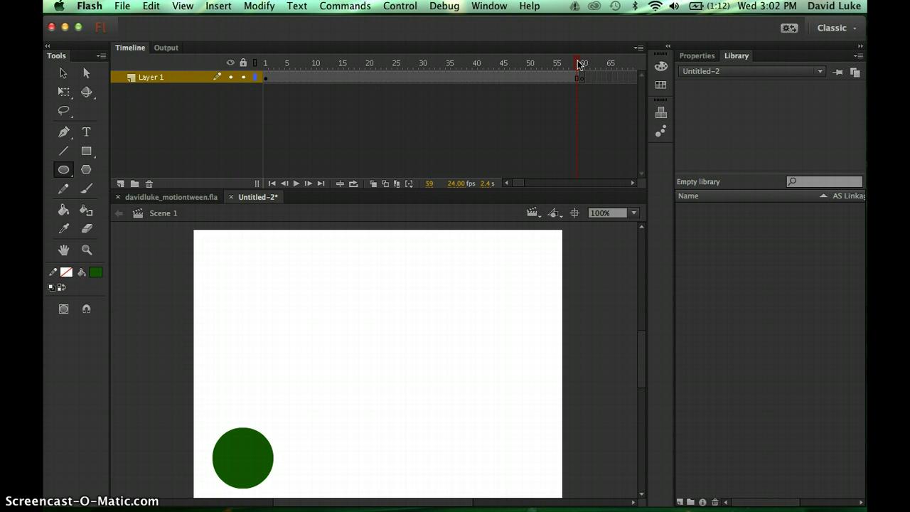
# Draw a red filled rectangle with no outline near the stage's upper-right corner in the blank keyframe at frame 60.
pyautogui.click(582, 76)
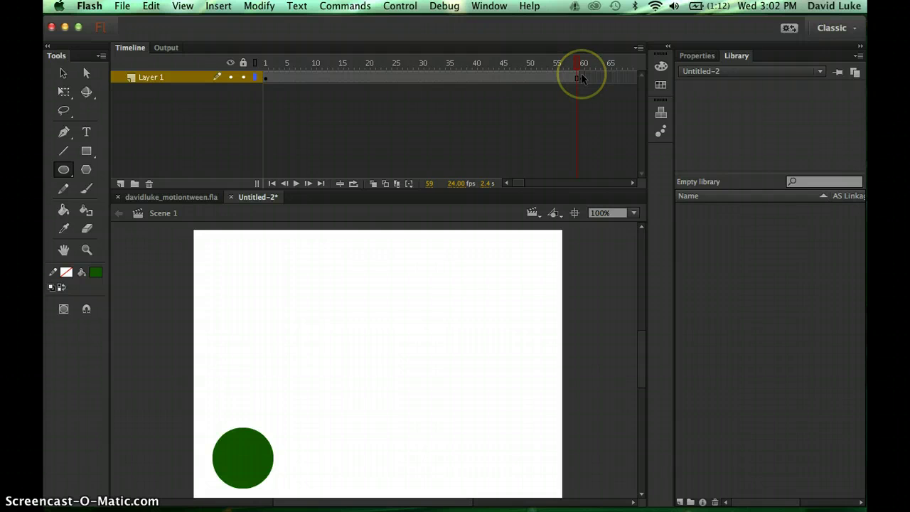
pyautogui.click(582, 78)
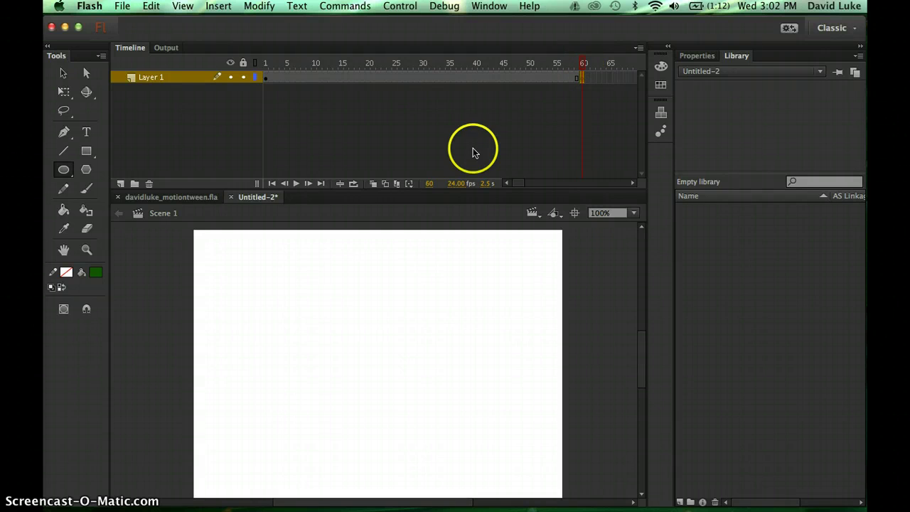
pyautogui.click(85, 153)
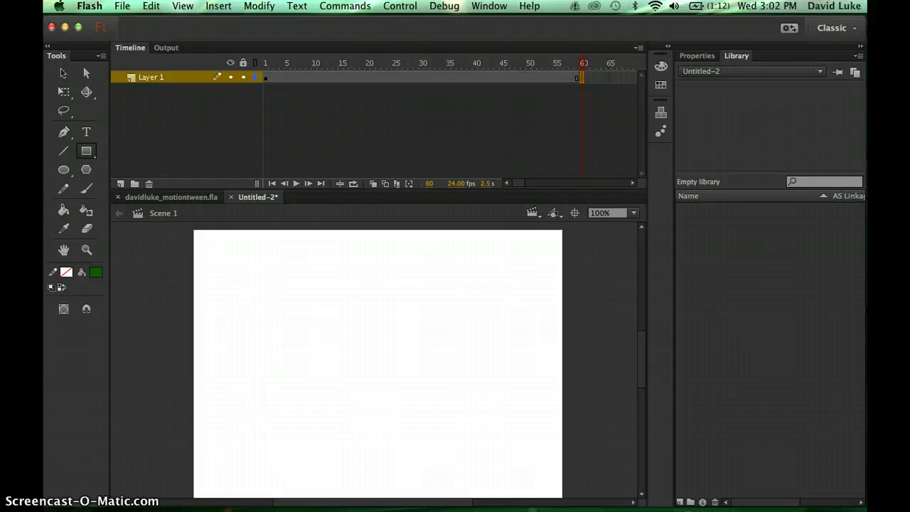
pyautogui.click(96, 273)
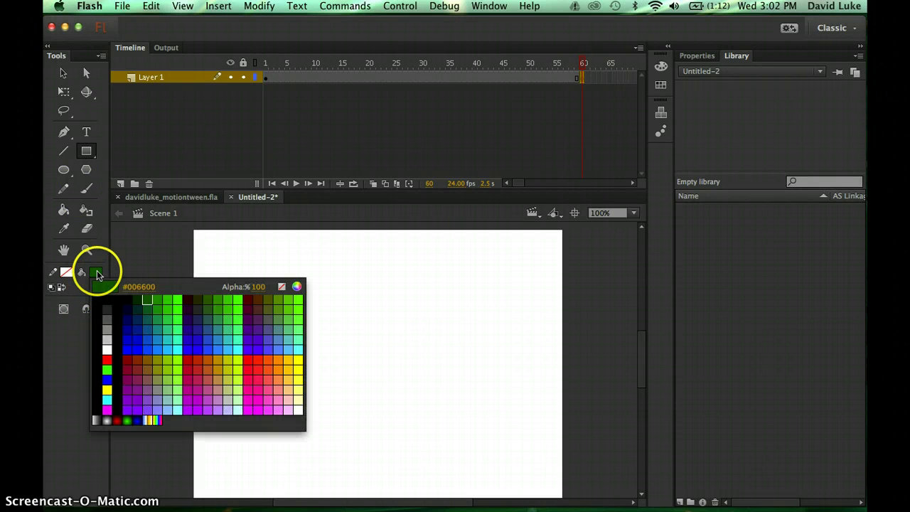
pyautogui.click(192, 356)
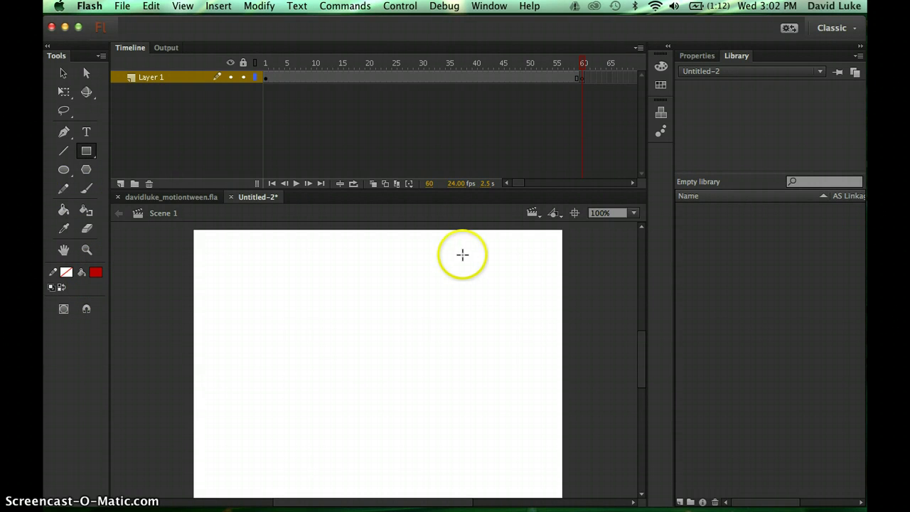
pyautogui.moveTo(501, 242); pyautogui.dragTo(558, 288)
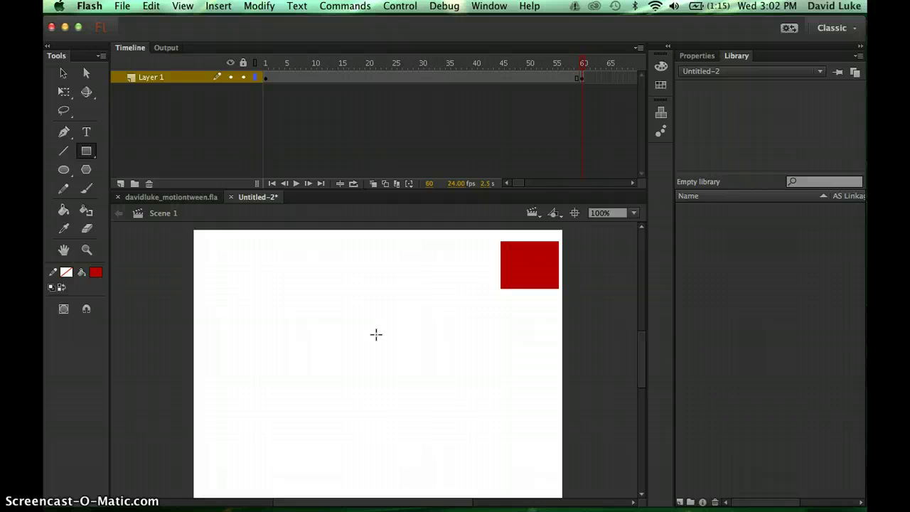
pyautogui.click(402, 139)
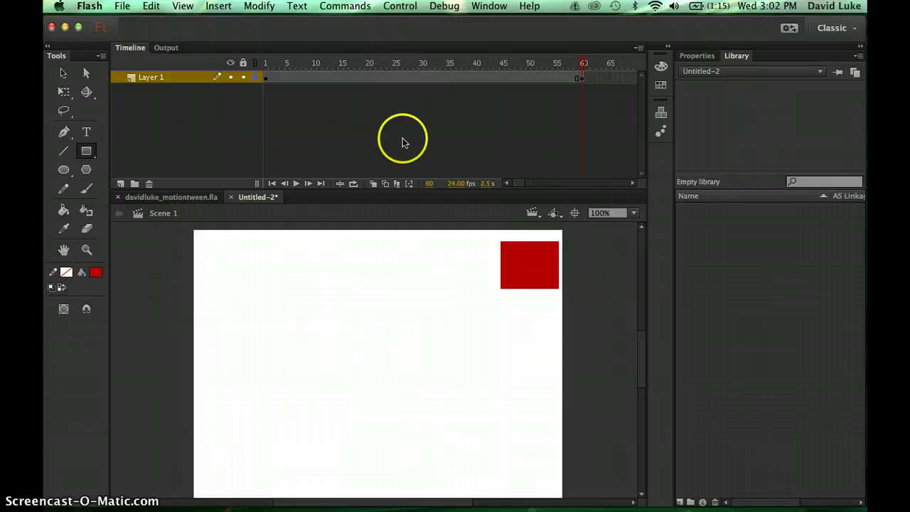
# Apply a shape tween between the keyframes at frames 1 and 60, and scrub through the frames to check the morph.
pyautogui.click(441, 78)
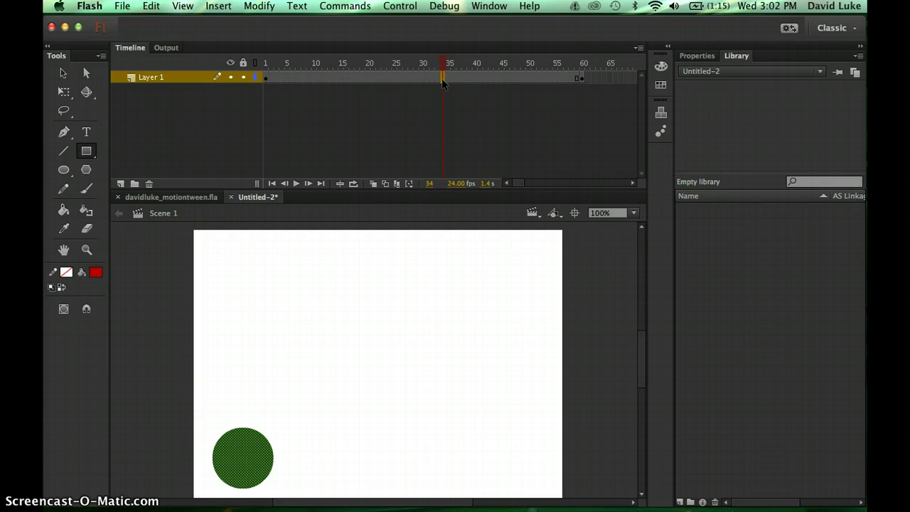
pyautogui.moveTo(219, 5); pyautogui.dragTo(239, 65)
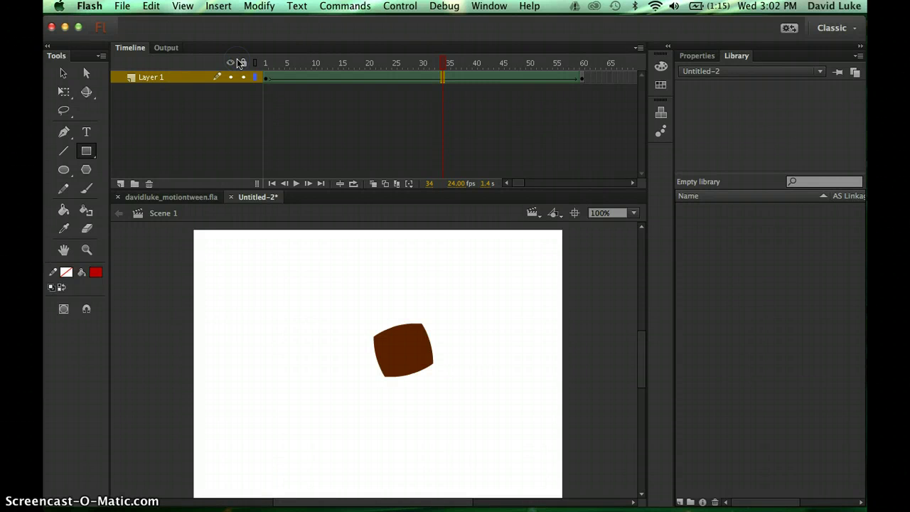
pyautogui.click(358, 90)
pyautogui.moveTo(358, 90); pyautogui.dragTo(289, 78)
pyautogui.moveTo(513, 80)
pyautogui.mouseDown()
pyautogui.moveTo(582, 84)
pyautogui.moveTo(502, 81)
pyautogui.mouseUp()
pyautogui.moveTo(383, 80); pyautogui.dragTo(583, 71)
pyautogui.click(265, 68)
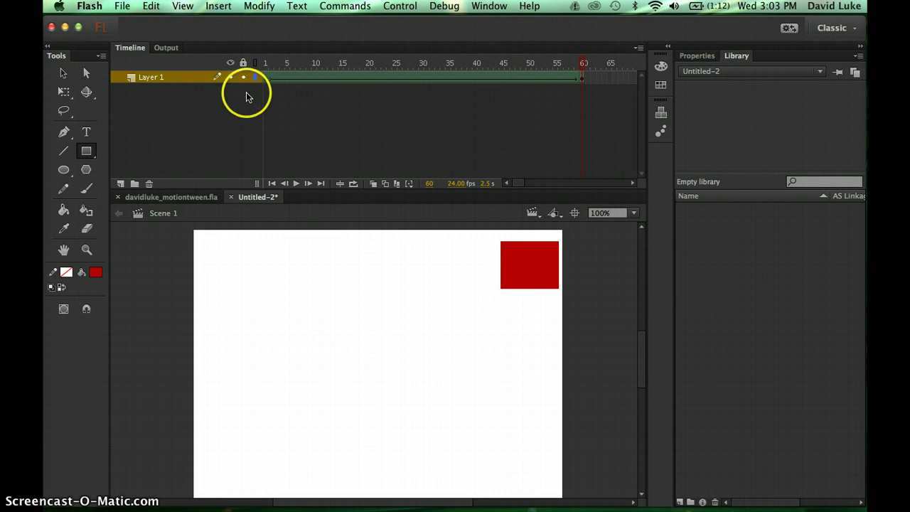
# Save the file in the Week 2 folder as a Flash Document named with the author's name plus "_shapetween", replacing the existing file.
pyautogui.click(122, 5)
pyautogui.click(146, 119)
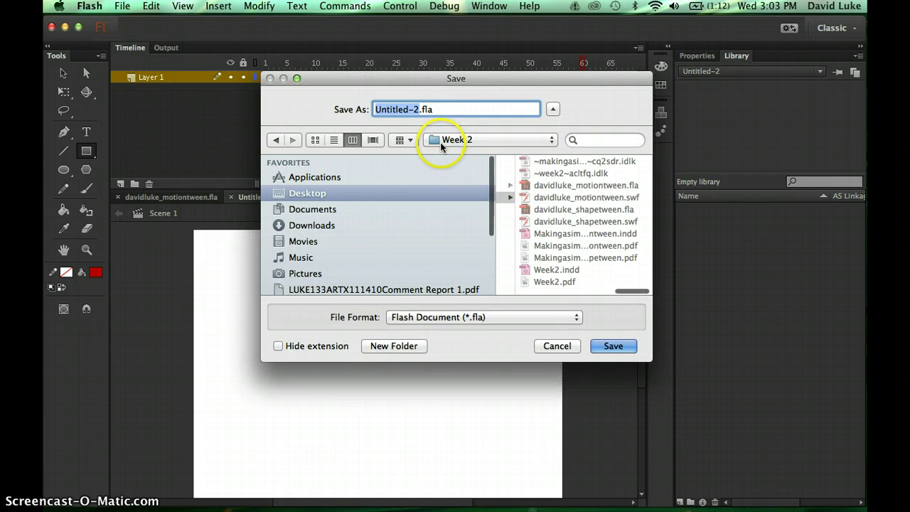
pyautogui.click(460, 140)
pyautogui.click(461, 140)
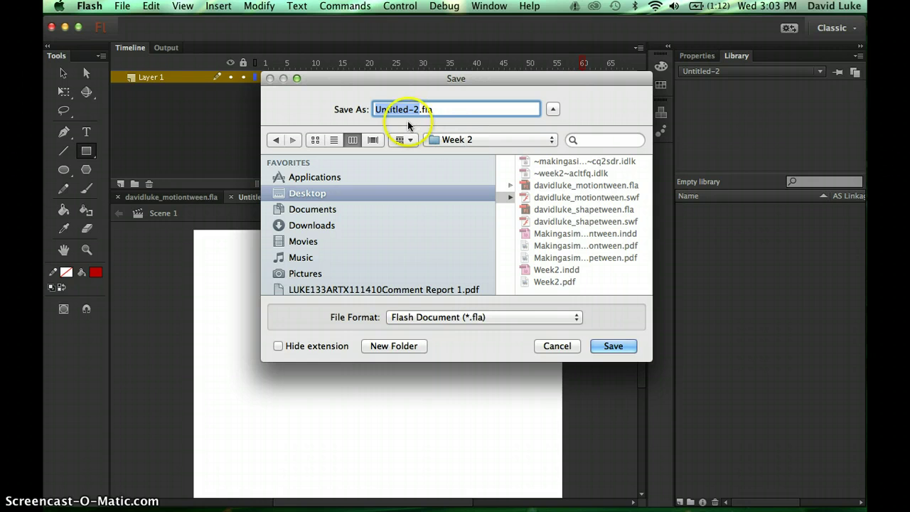
pyautogui.write('davidluke_')
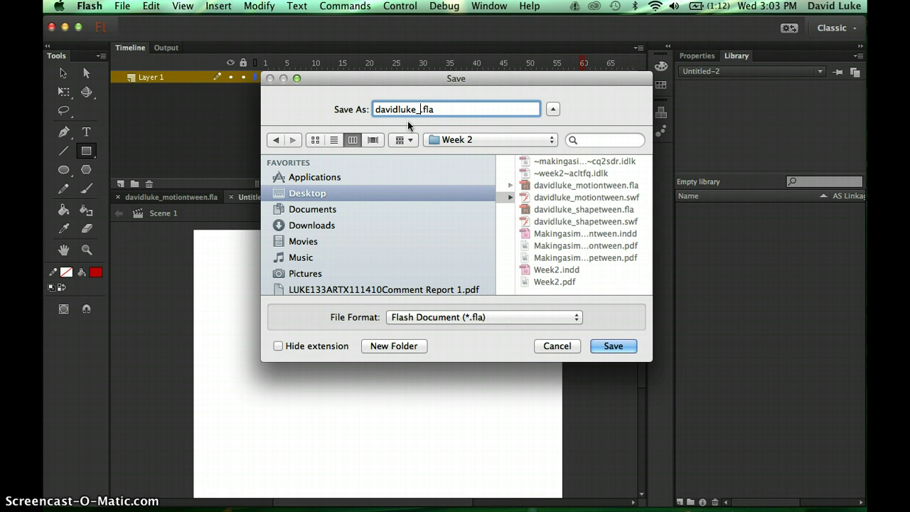
pyautogui.write('shapetween')
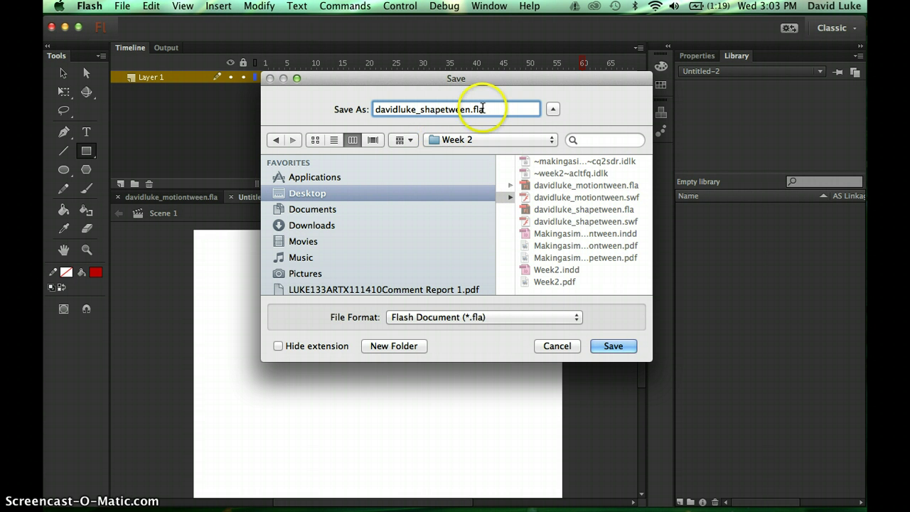
pyautogui.click(452, 317)
pyautogui.click(451, 311)
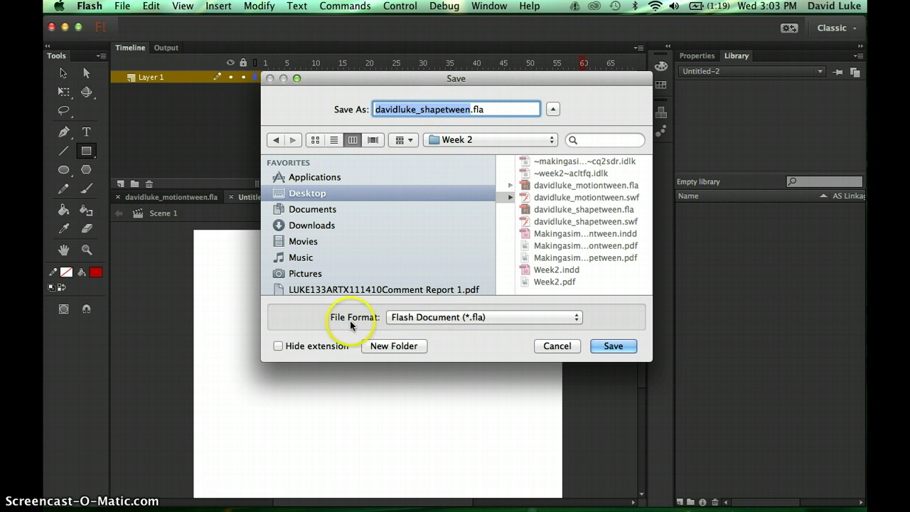
pyautogui.click(610, 347)
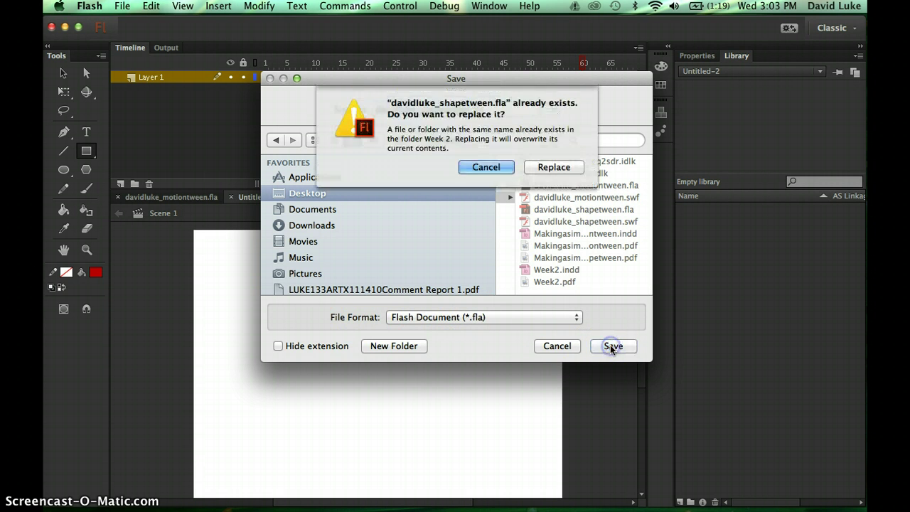
pyautogui.click(551, 167)
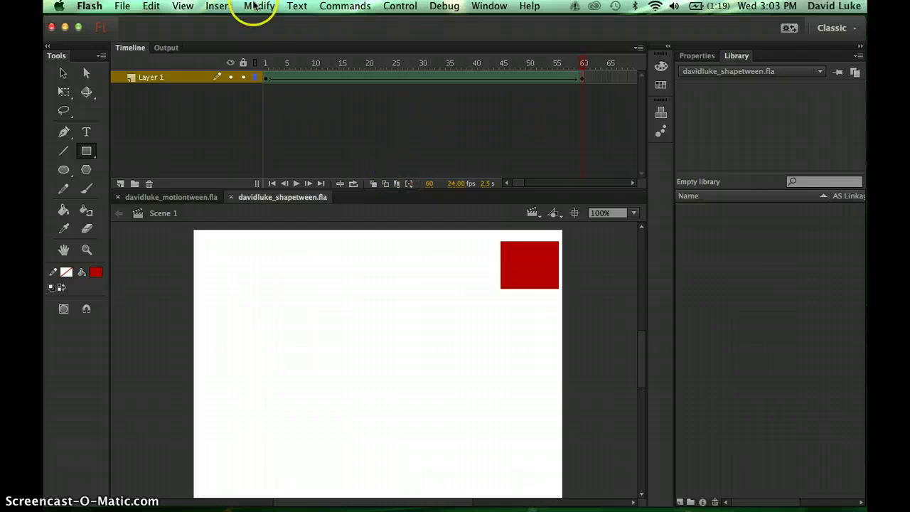
# Test the movie in Flash Professional to watch the shape tween play, and close the preview.
pyautogui.click(399, 6)
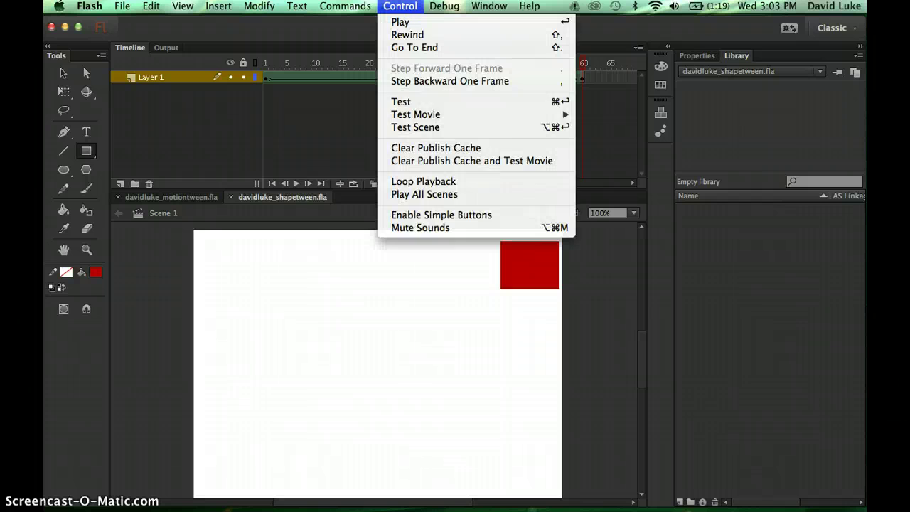
pyautogui.moveTo(415, 115)
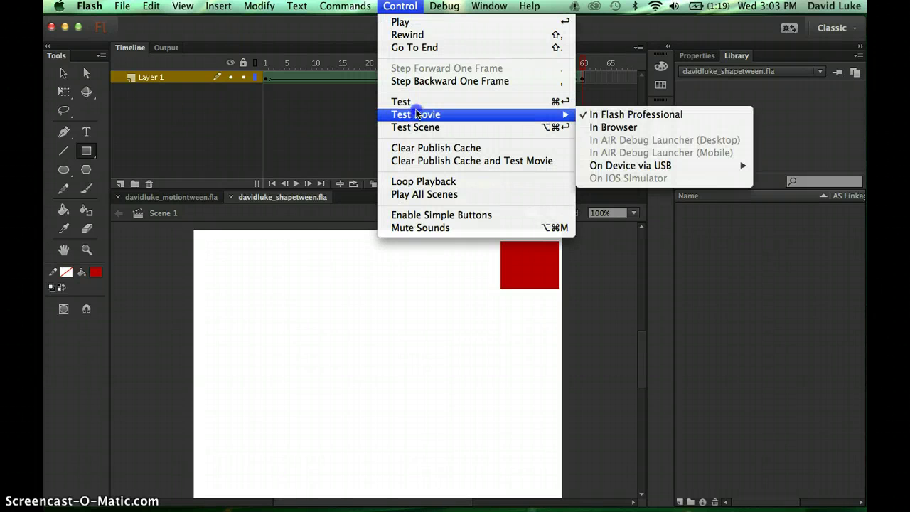
pyautogui.click(626, 115)
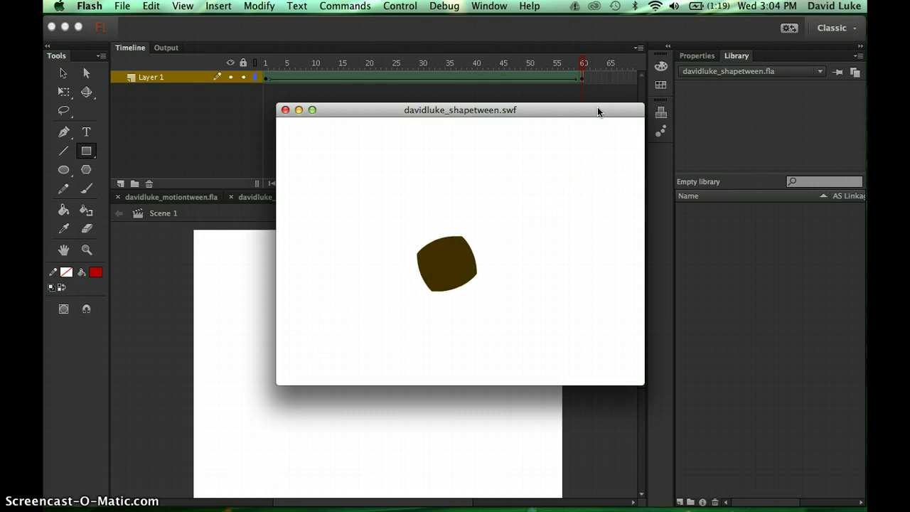
pyautogui.click(285, 110)
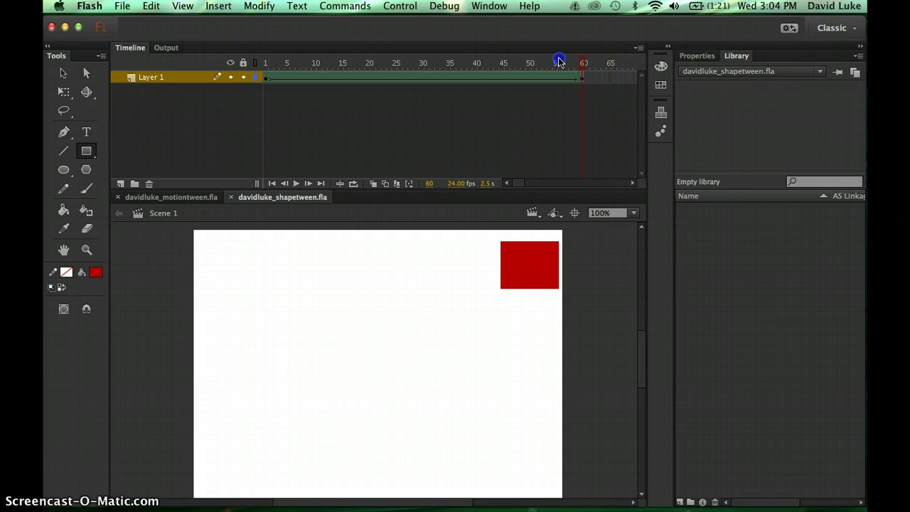
pyautogui.moveTo(559, 62)
pyautogui.mouseDown()
pyautogui.moveTo(315, 63)
pyautogui.moveTo(574, 64)
pyautogui.mouseUp()
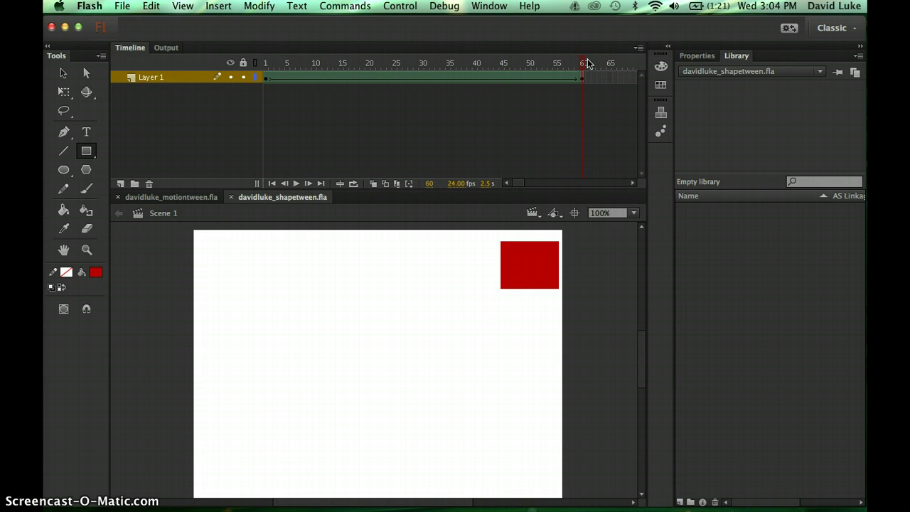